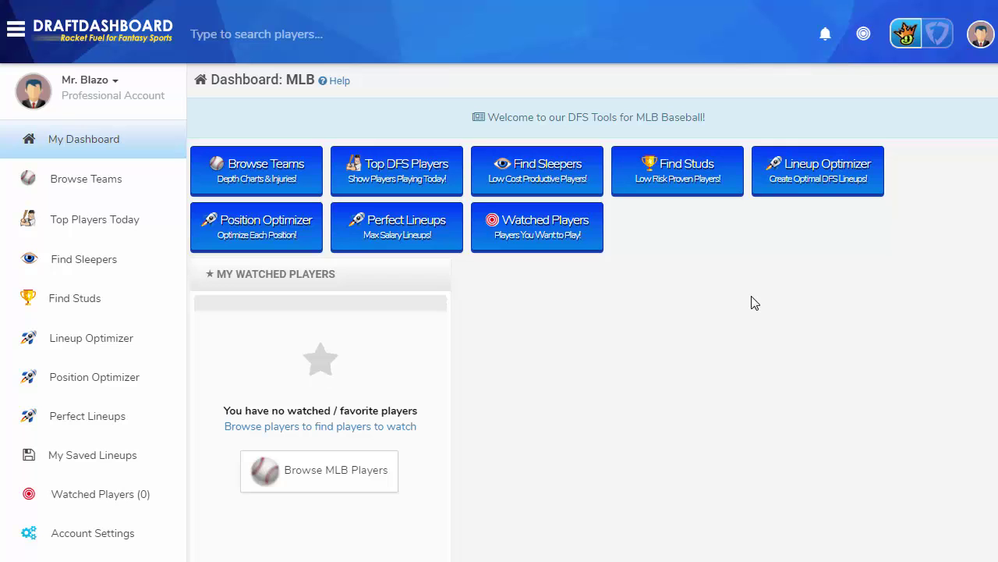
Show today's Top DFS Players list, led by two 100-DashRank starting pitchers.
click(397, 181)
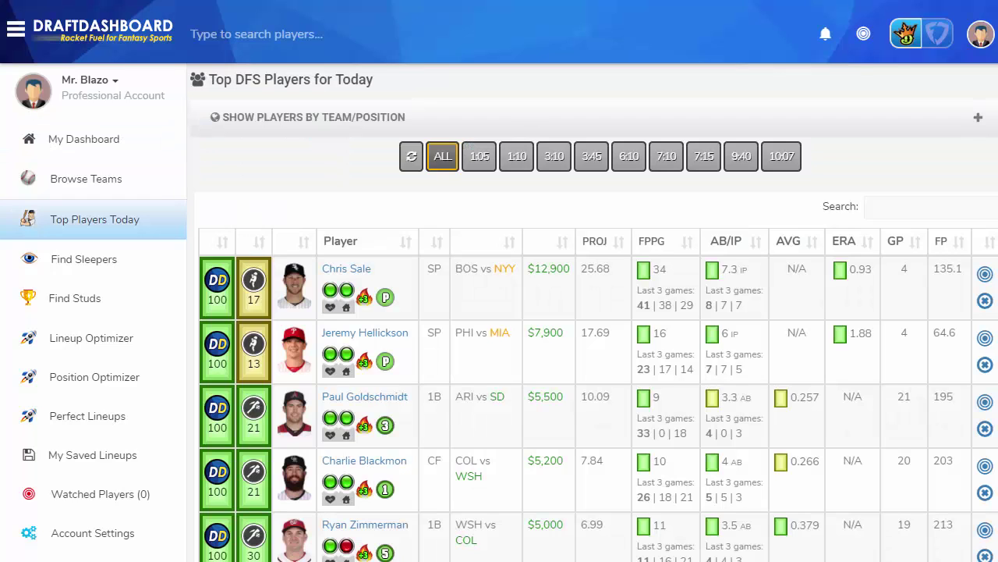
mouse_move(219, 284)
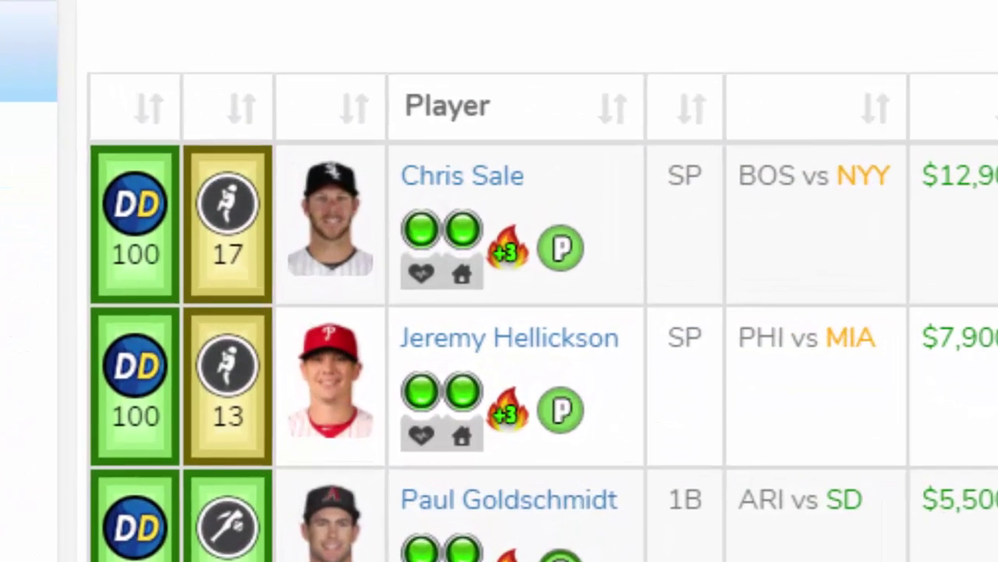
mouse_move(178, 244)
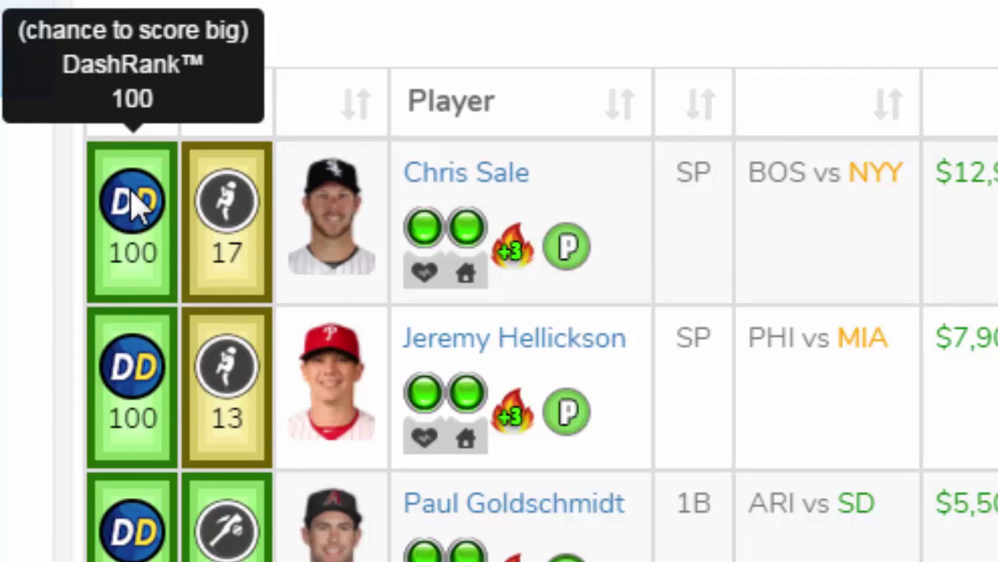
mouse_move(233, 199)
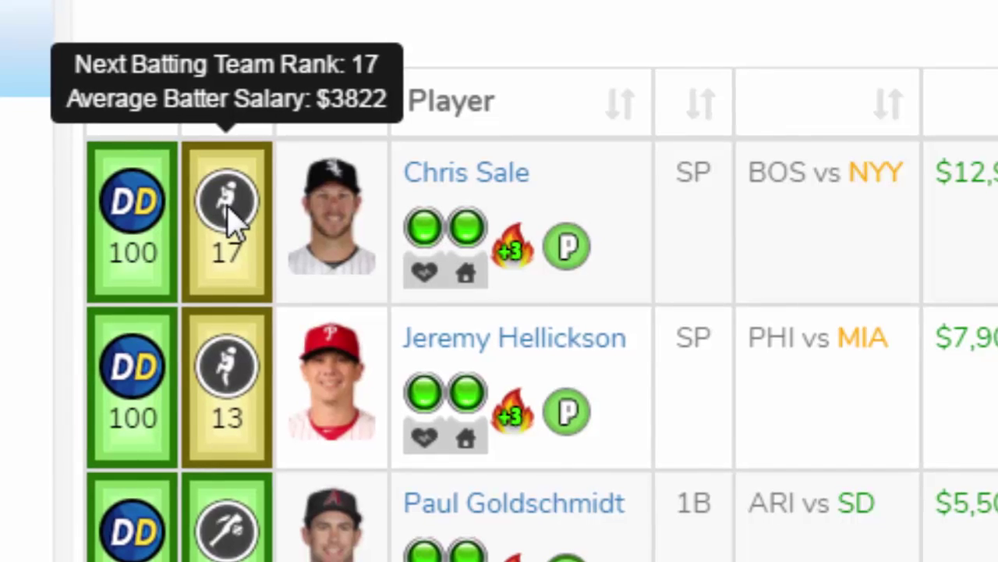
mouse_move(430, 244)
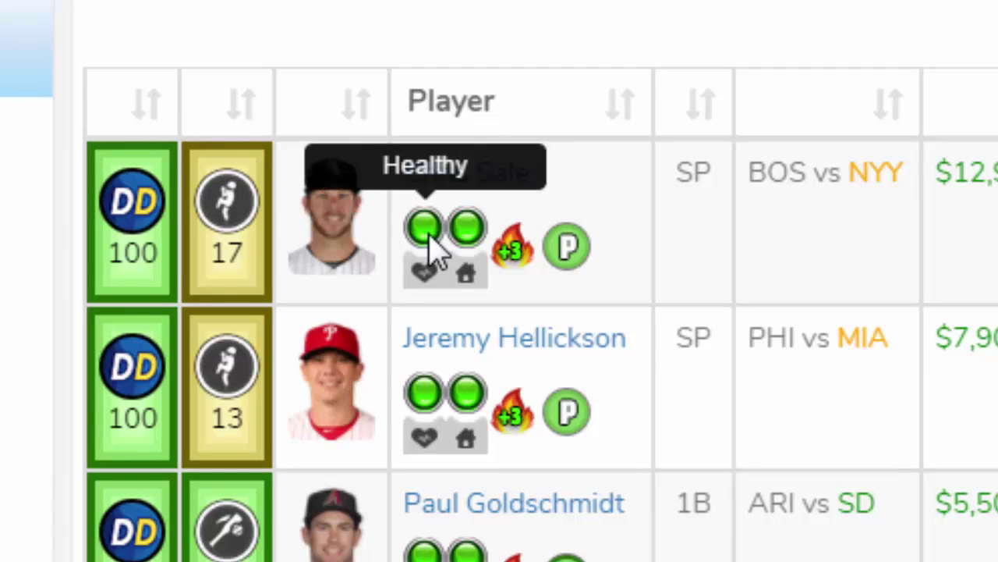
mouse_move(479, 244)
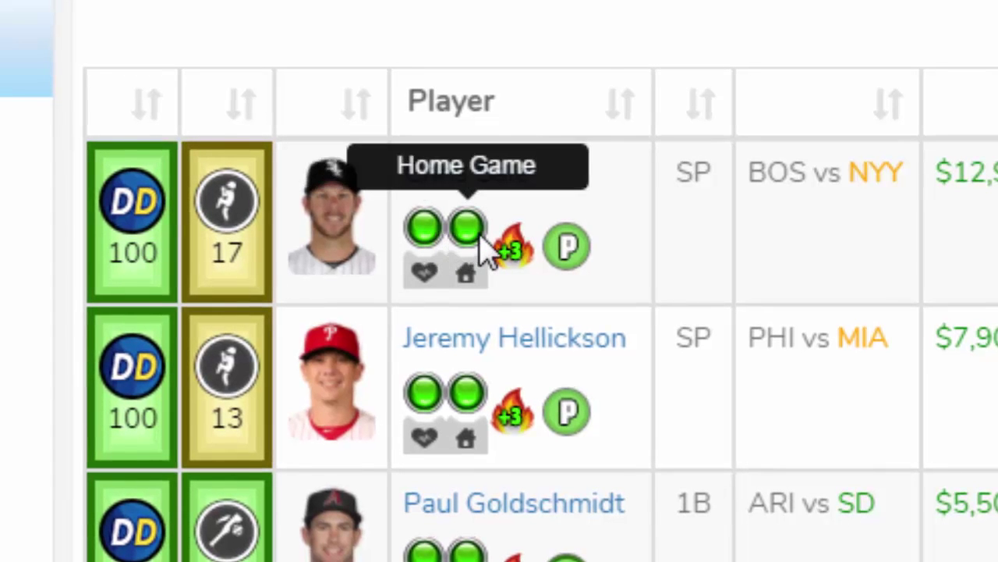
mouse_move(524, 267)
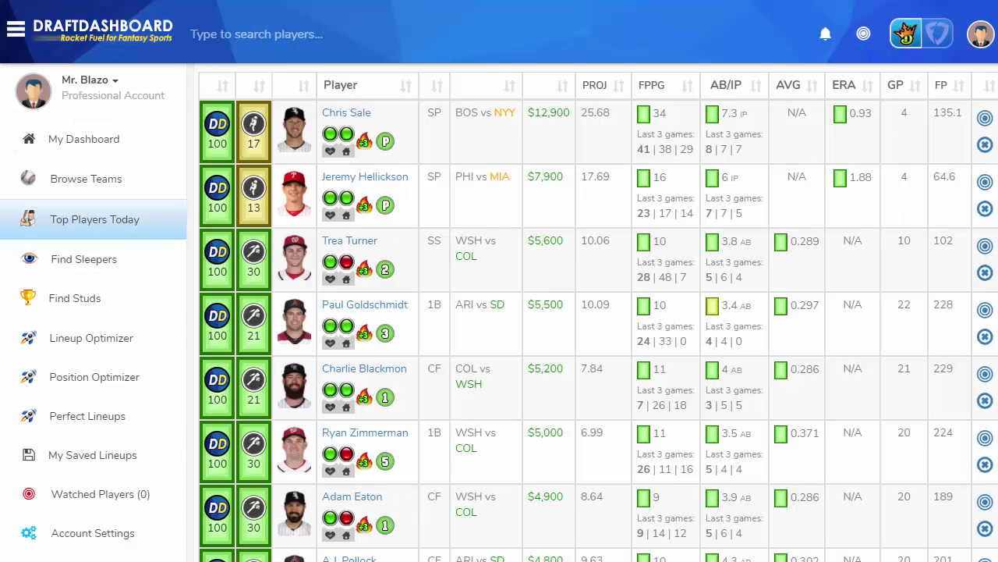
Sort the top players by salary, highest ($12,900) first, and review pitchers' opposing-team ranks.
click(563, 86)
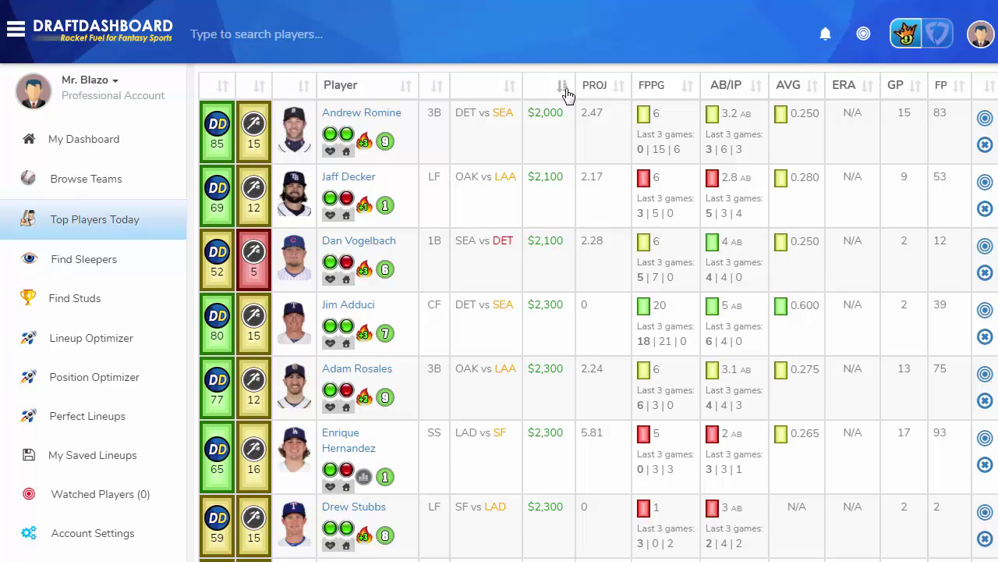
click(563, 86)
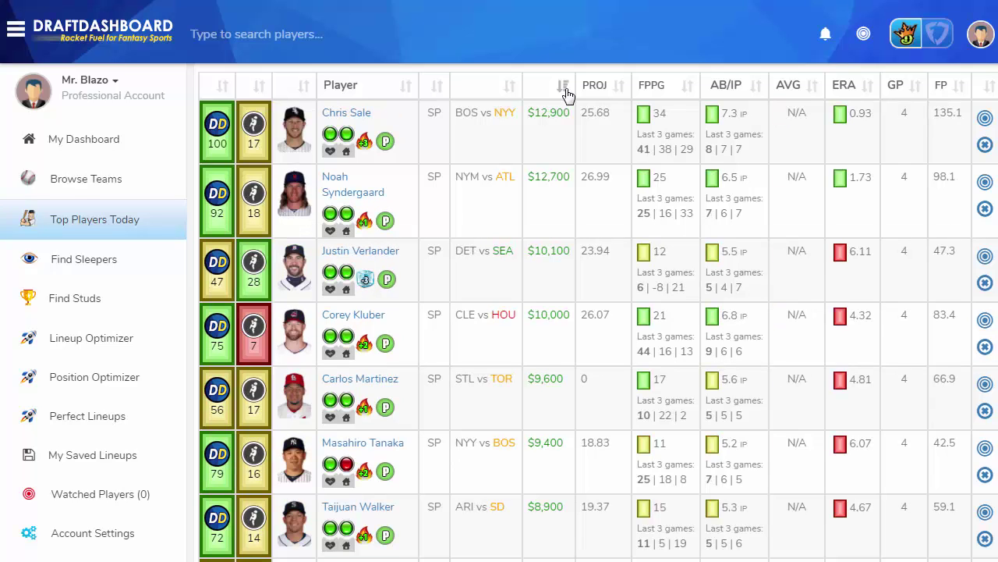
mouse_move(256, 264)
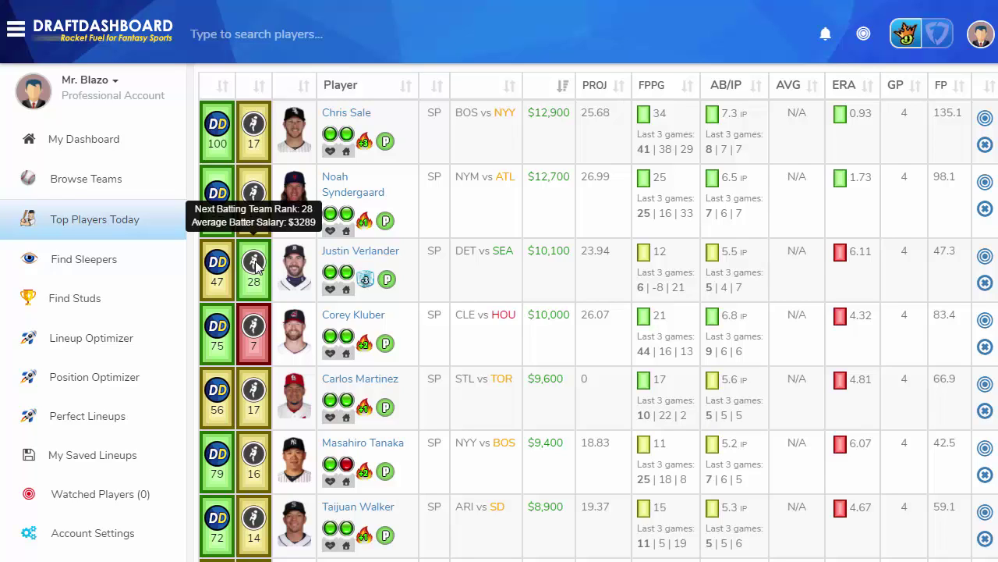
mouse_move(256, 327)
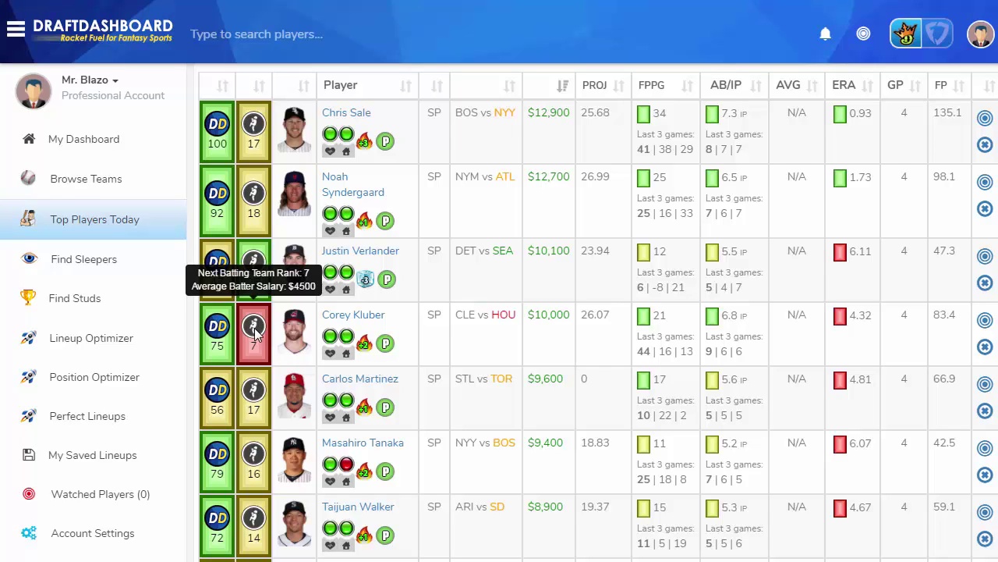
mouse_move(256, 392)
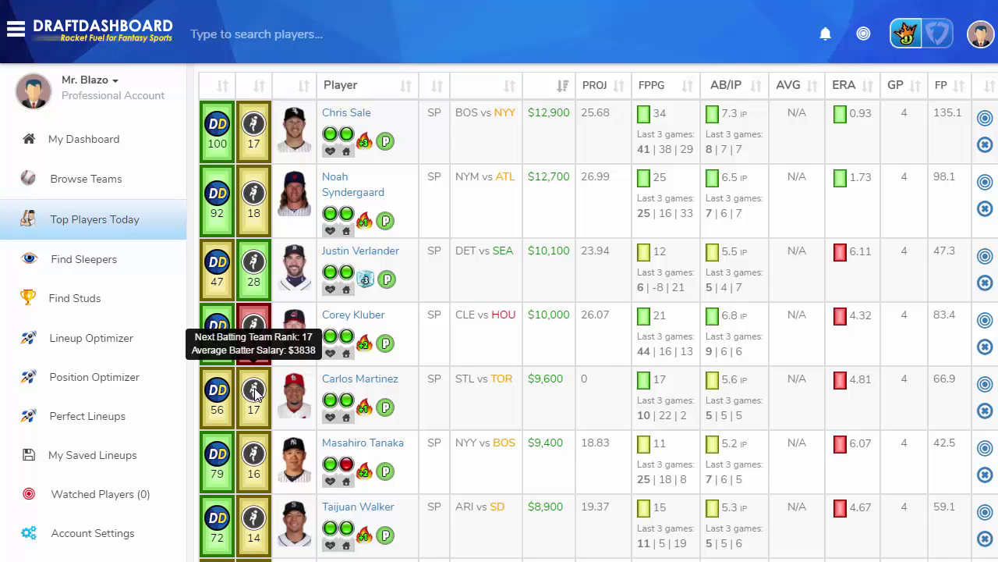
Scroll down the top-players table and check further pitchers' opposing-team rank details.
scroll(257, 392, down, 10)
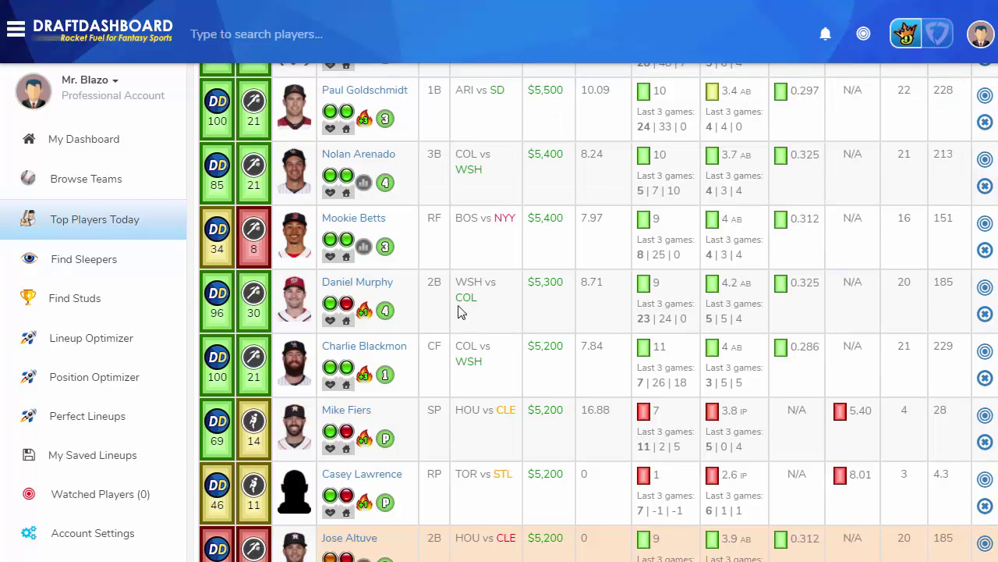
mouse_move(257, 234)
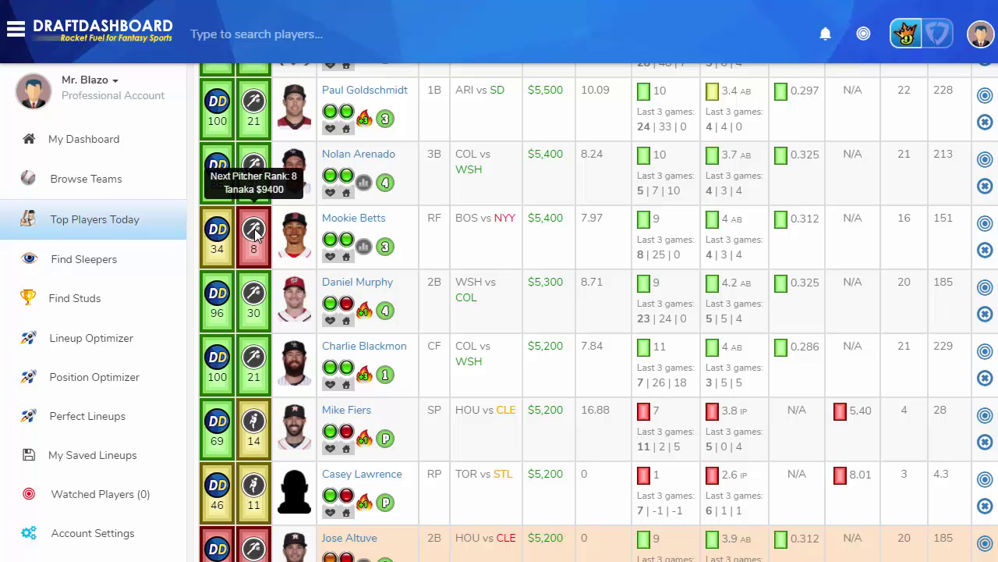
mouse_move(256, 294)
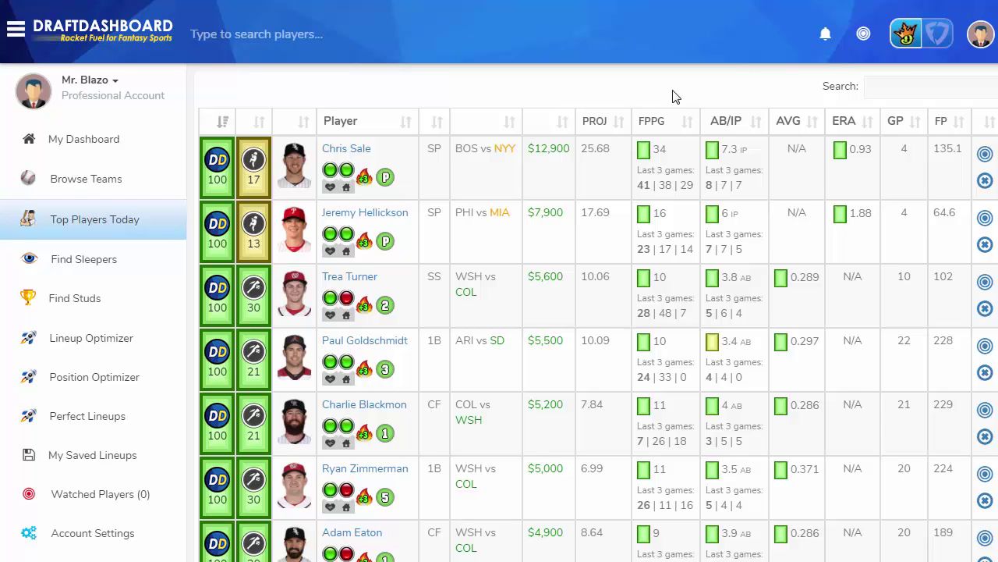
Search the table for Reynolds and Beltran, then bring up the Low Cost Productive Players list.
click(939, 98)
text(Reyn)
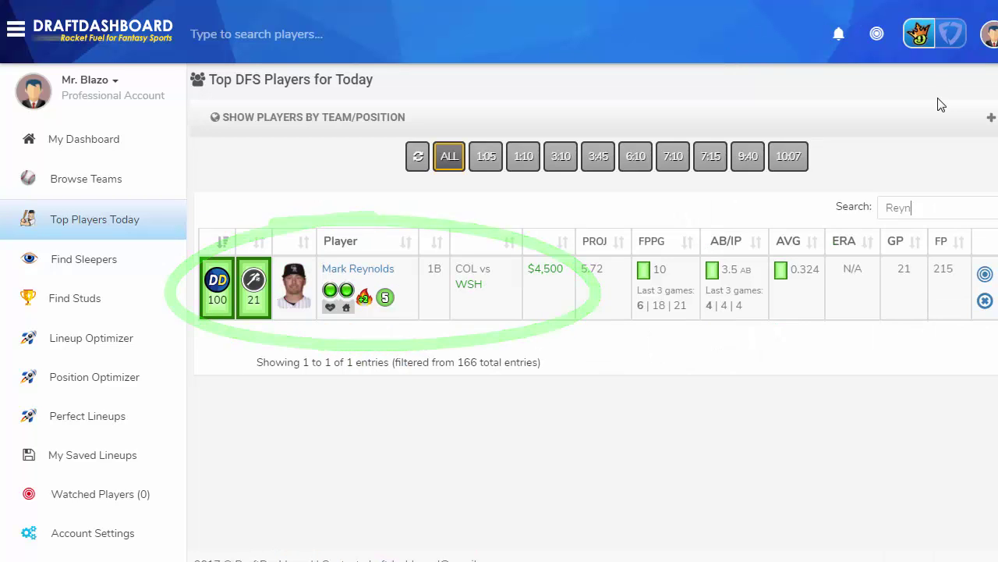
key(BackSpace)
key(BackSpace)
key(BackSpace)
key(BackSpace)
text(Beltr)
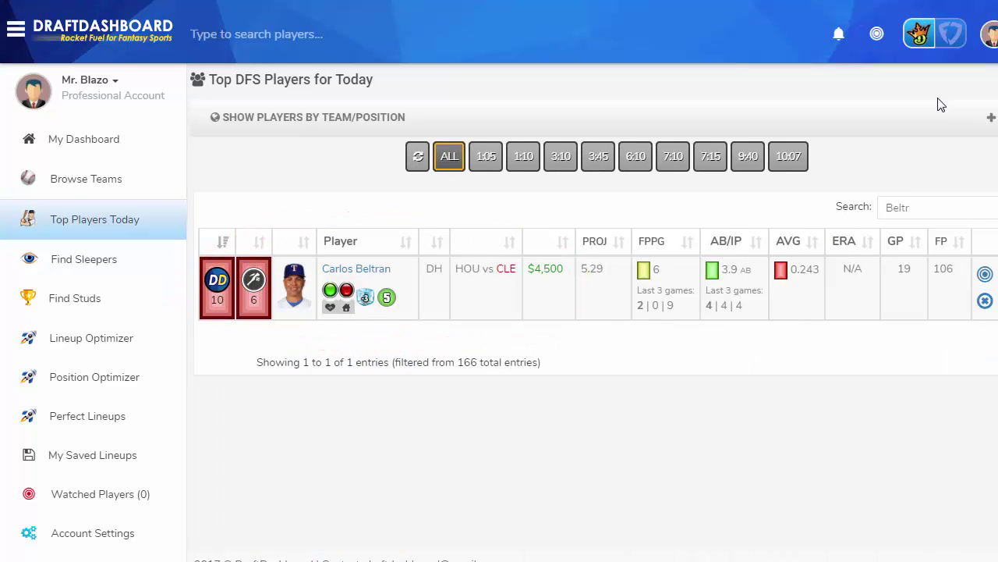
key(BackSpace)
key(BackSpace)
key(BackSpace)
key(BackSpace)
key(BackSpace)
text(reynold)
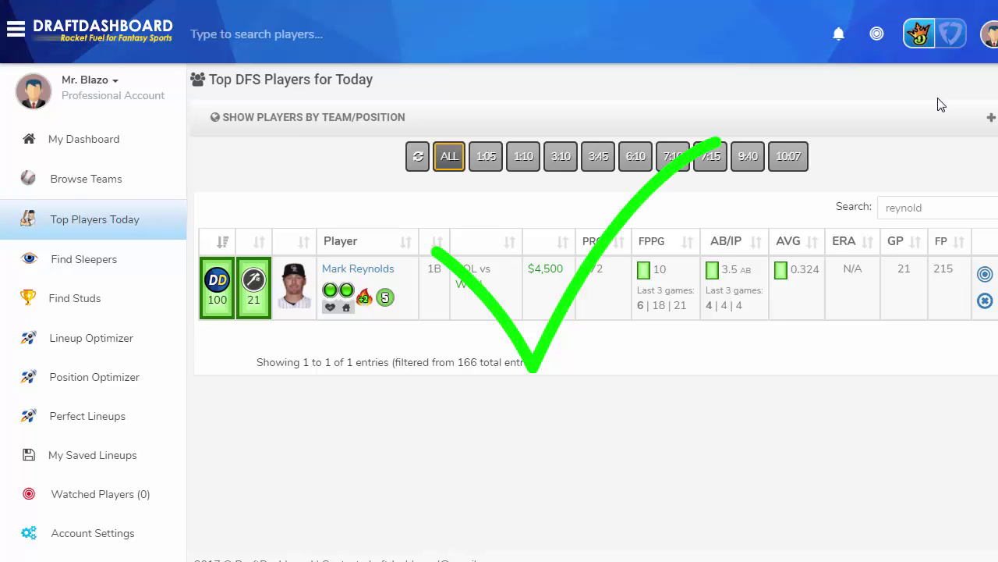
click(107, 269)
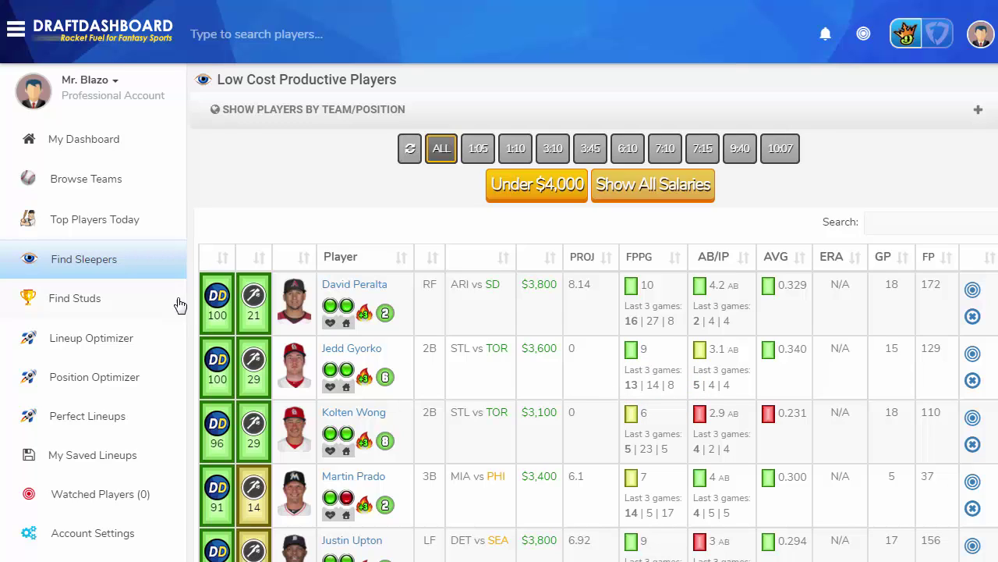
Show the Low Risk Proven Players list via Find Studs.
click(91, 308)
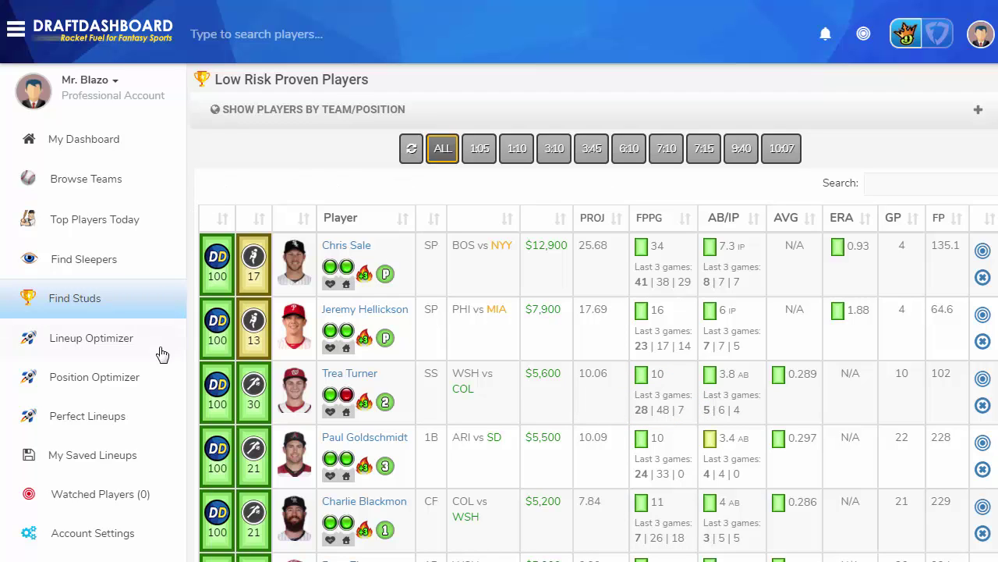
Generate a $47,700 MLB lineup in the Lineup Optimizer.
click(87, 343)
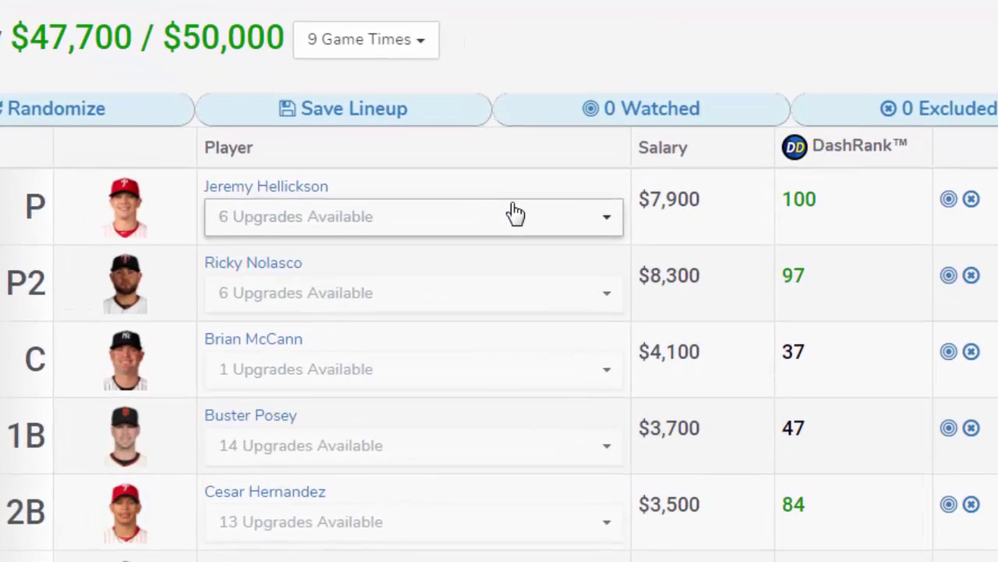
mouse_move(815, 284)
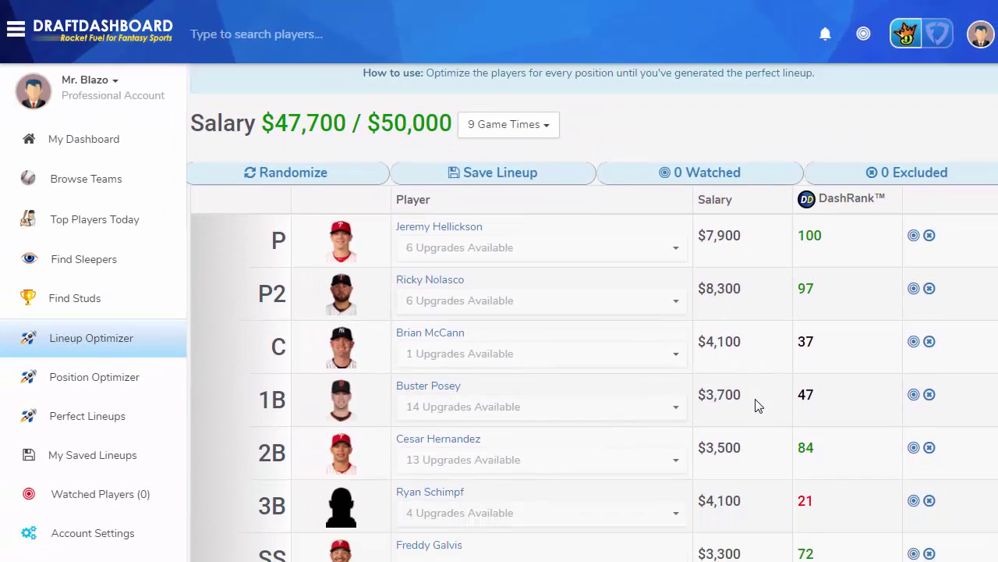
scroll(787, 445, down, 1)
mouse_move(805, 468)
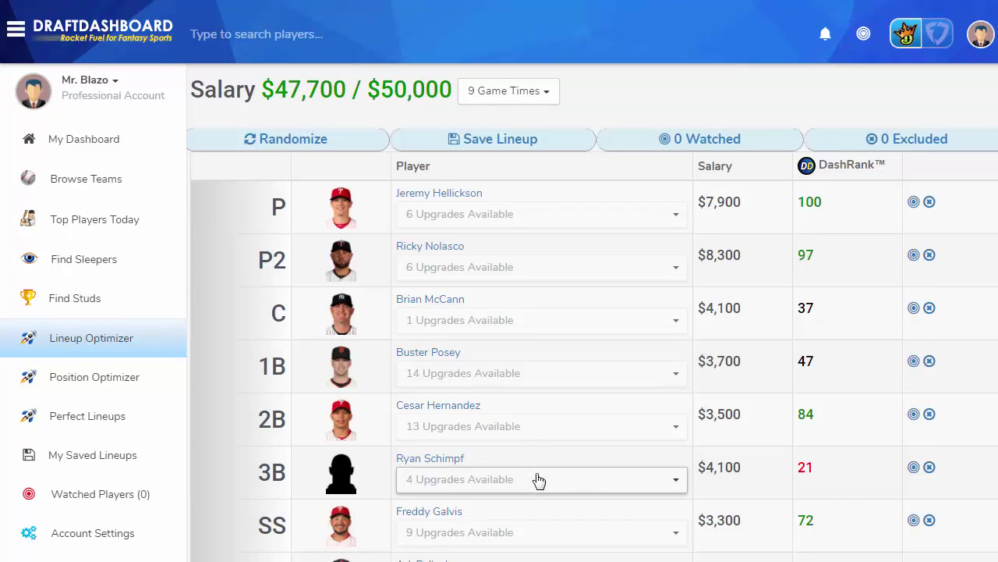
Upgrade the 3B slot to Jake Lamb.
click(678, 484)
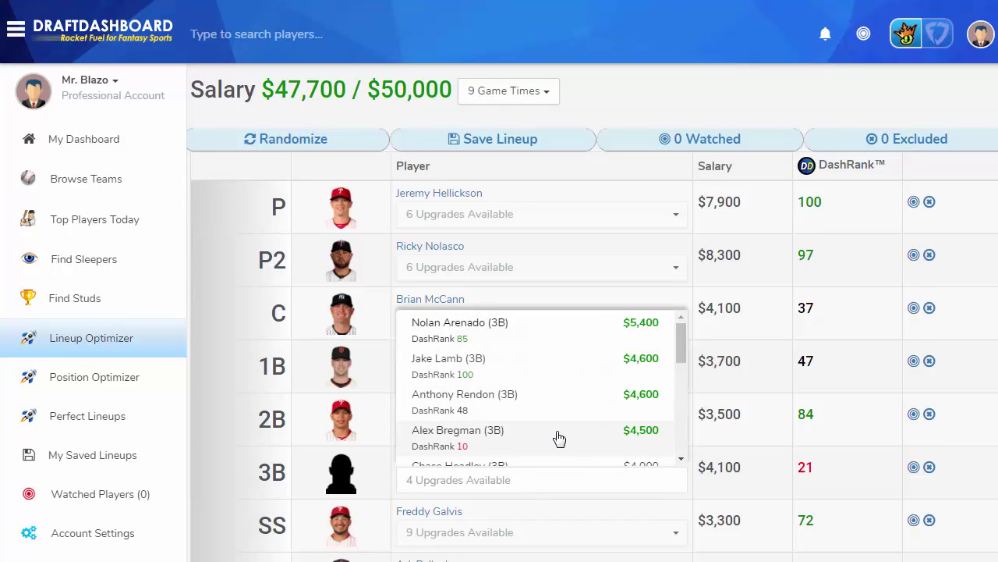
click(543, 366)
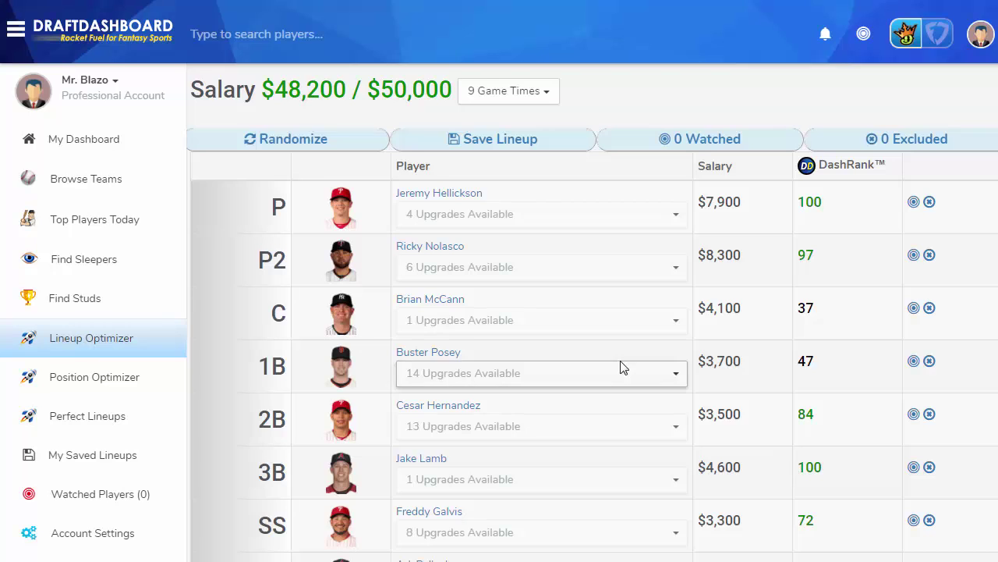
scroll(621, 368, down, 1)
scroll(622, 367, down, 1)
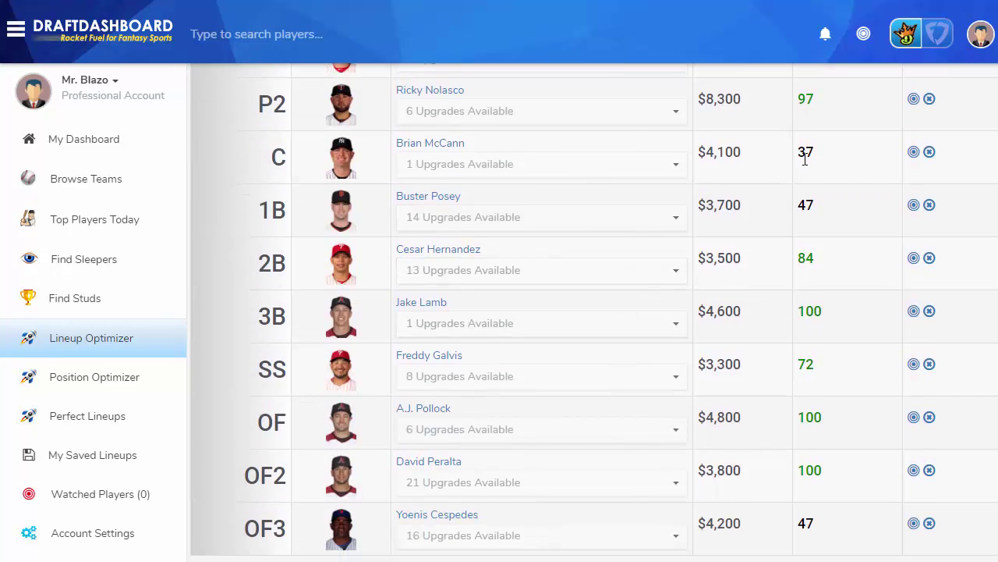
Replace Buster Posey at 1B with Mark Reynolds.
mouse_move(806, 154)
mouse_move(806, 204)
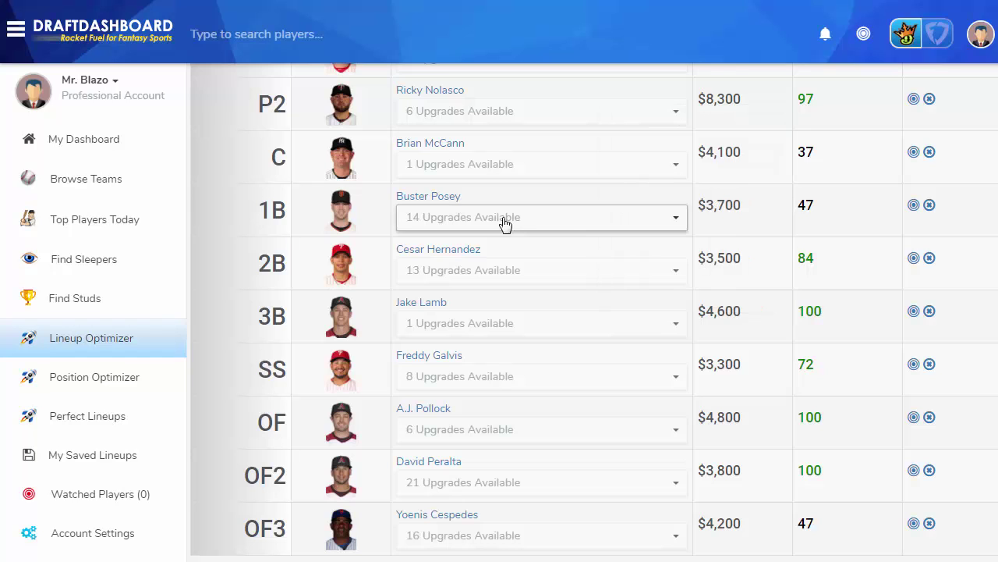
click(668, 221)
scroll(569, 312, down, 2)
scroll(566, 314, down, 1)
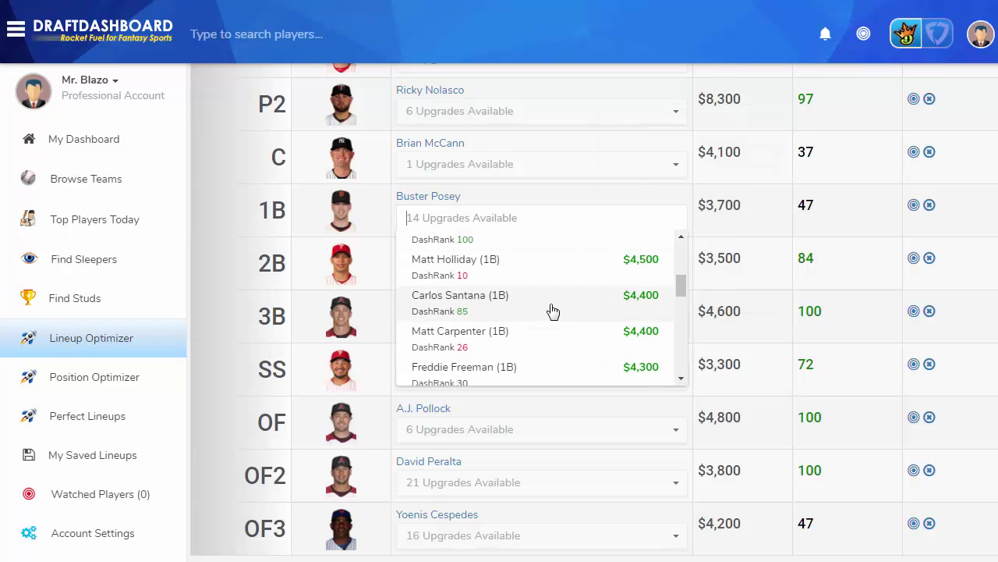
scroll(551, 307, up, 1)
click(481, 312)
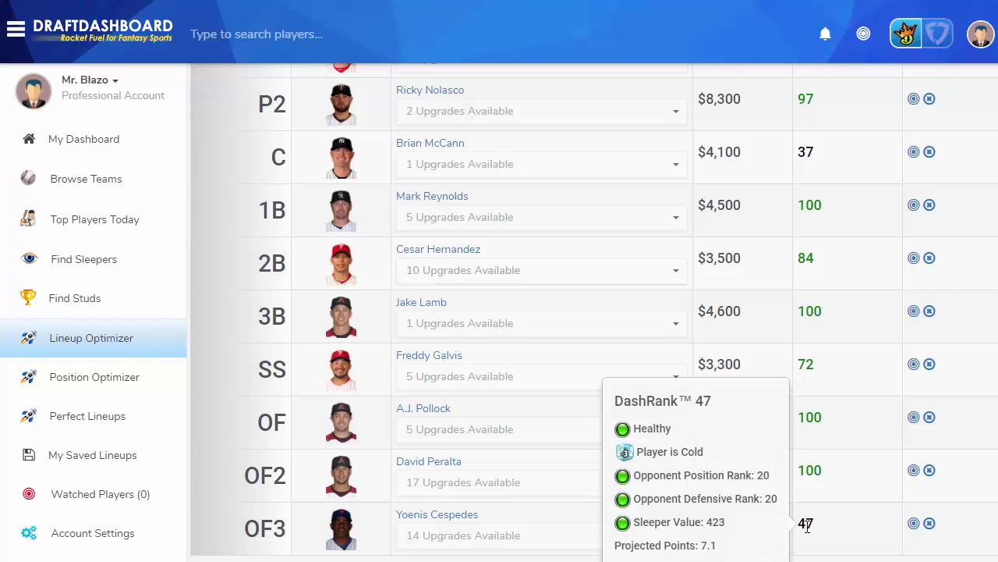
Swap in Matt Wieters at catcher for Brian McCann and Adam Eaton at OF3 for Cespedes.
mouse_move(801, 149)
click(675, 165)
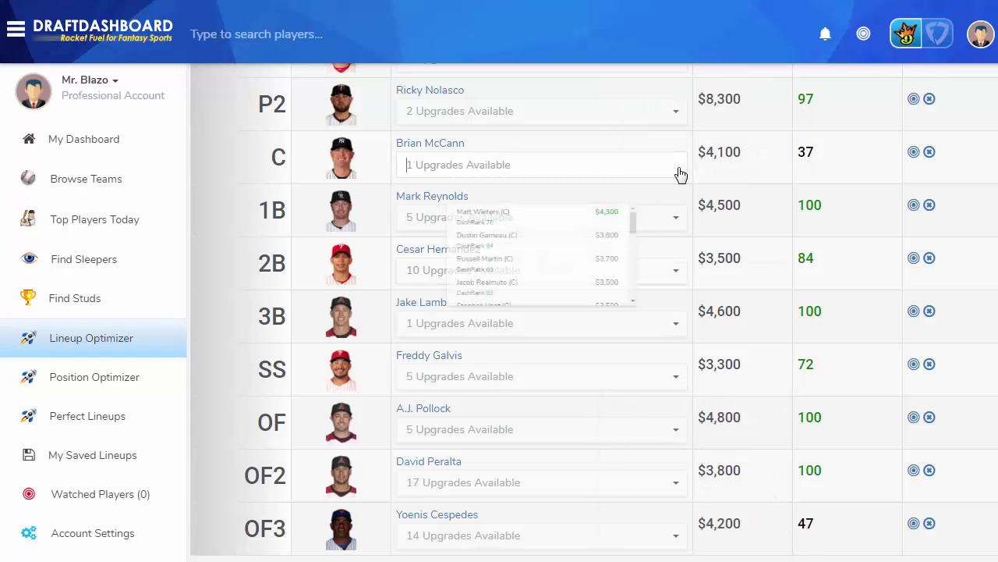
click(503, 221)
click(676, 536)
scroll(544, 454, down, 1)
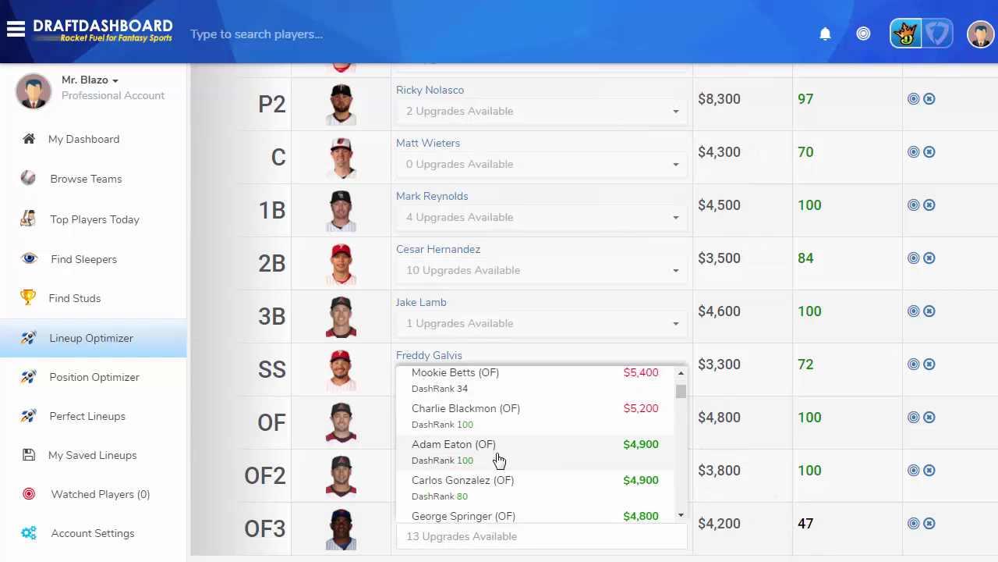
click(575, 455)
Review players' last-7-days scoring histories and save the $49,900 lineup.
scroll(582, 461, up, 3)
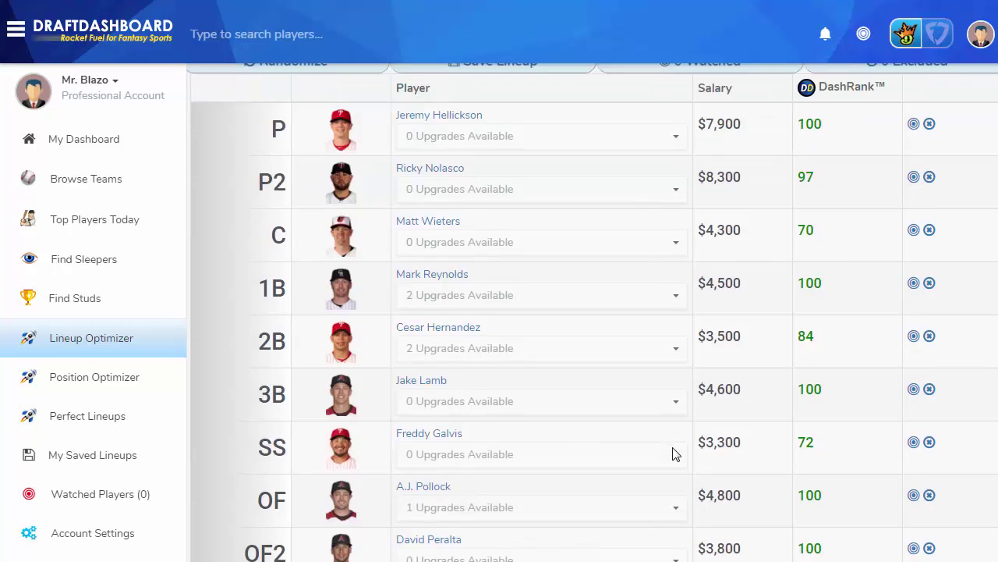
mouse_move(407, 238)
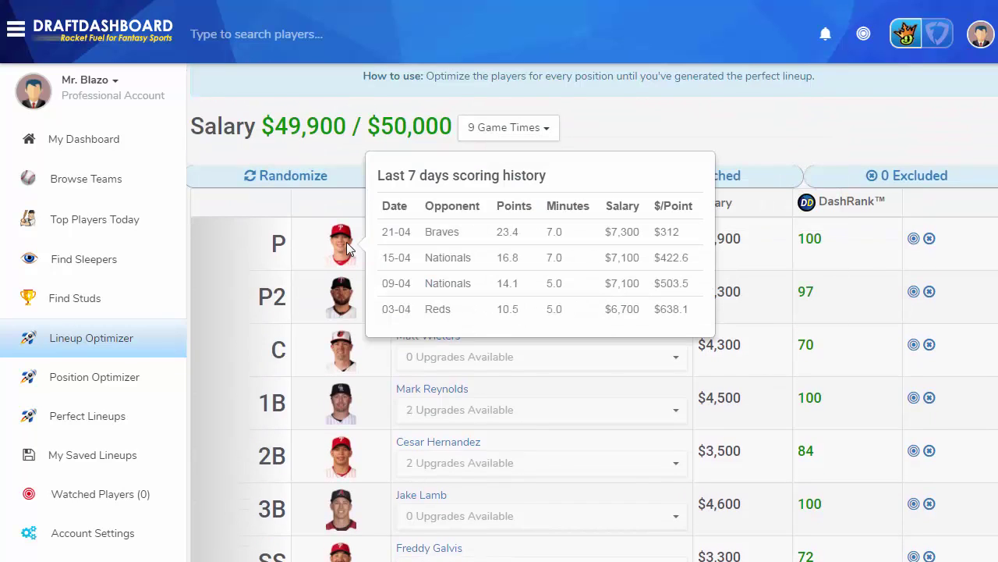
mouse_move(344, 298)
mouse_move(348, 352)
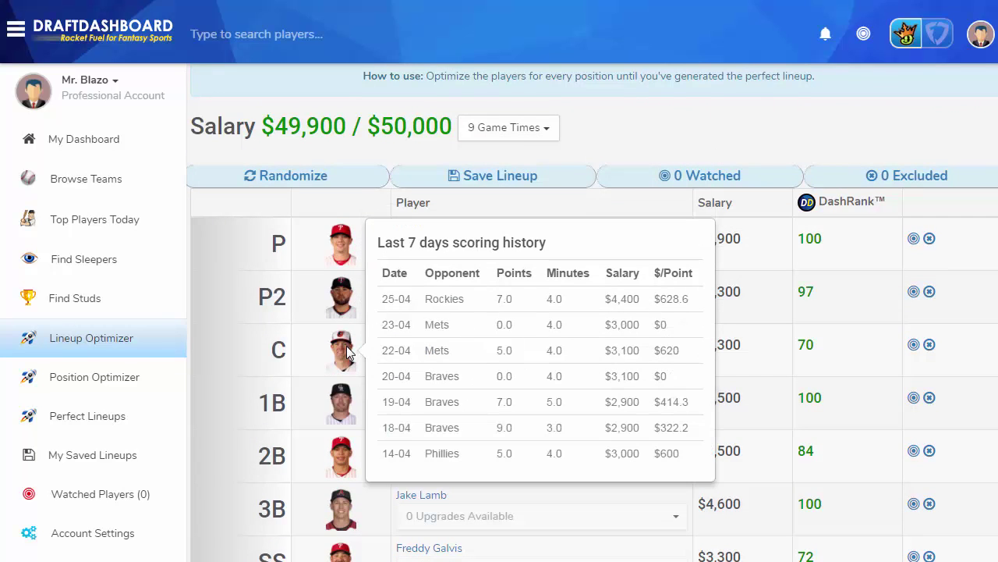
mouse_move(347, 413)
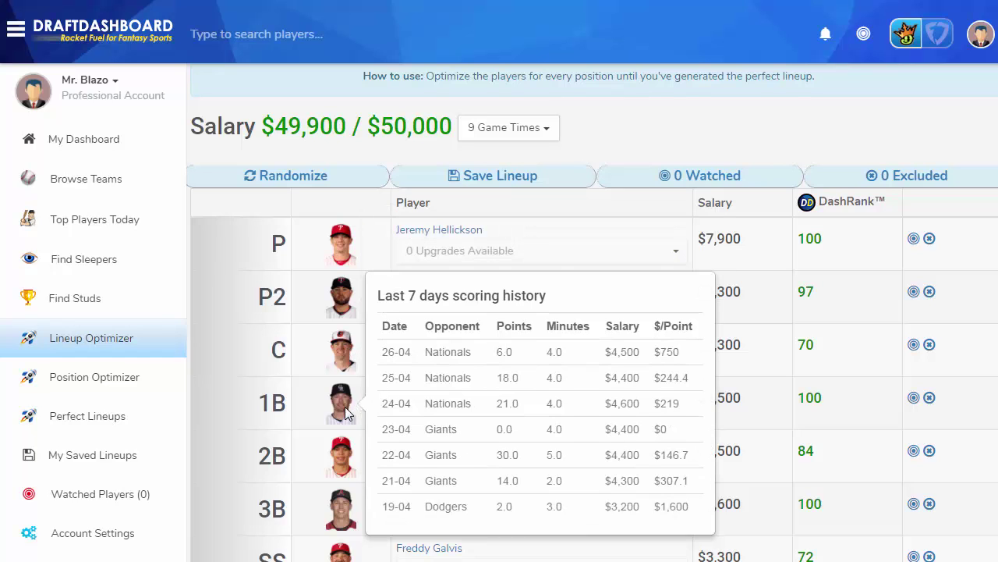
mouse_move(345, 454)
mouse_move(347, 512)
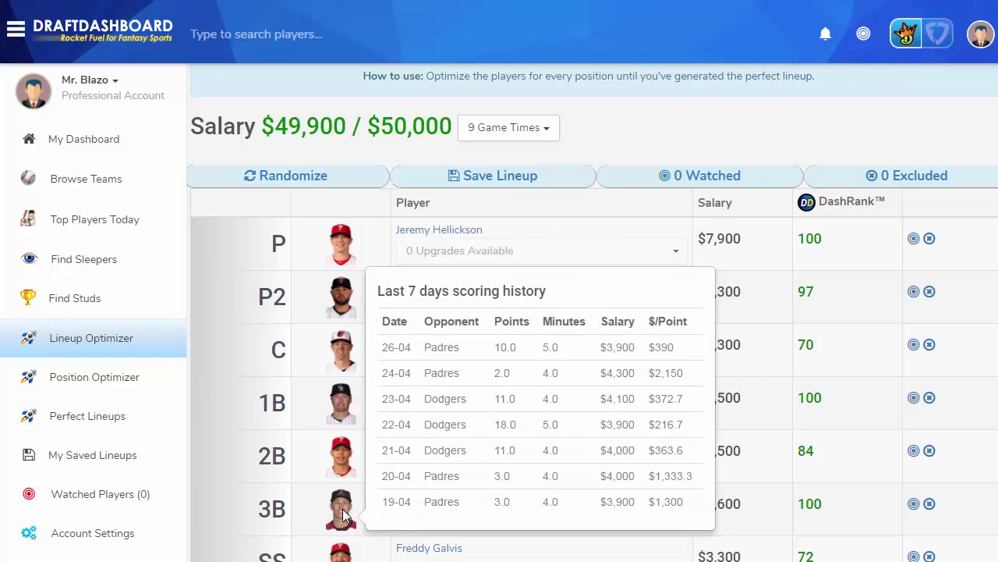
click(496, 181)
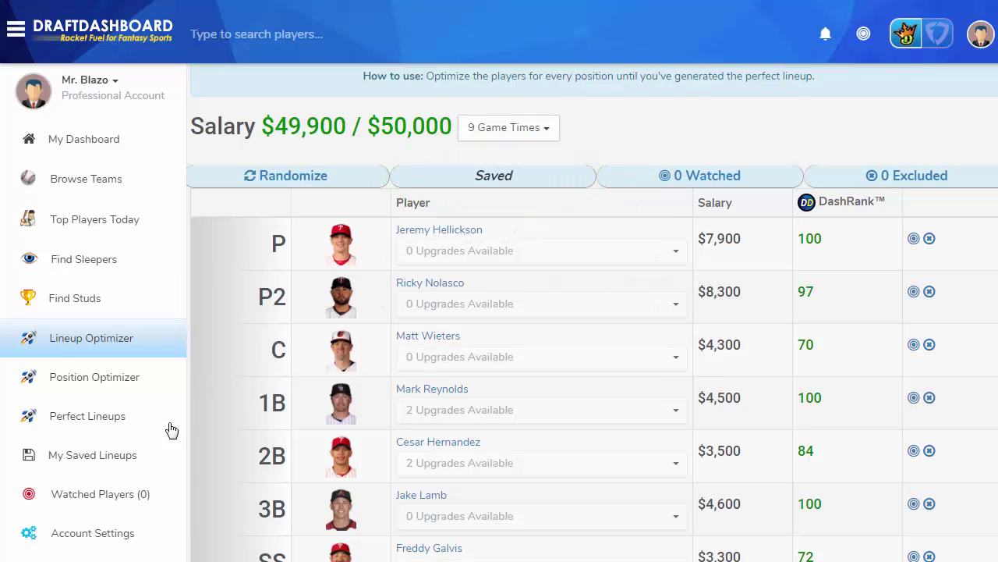
View the saved $49,900 lineup projecting 95.28 points, then return to Low Risk Proven Players.
click(83, 460)
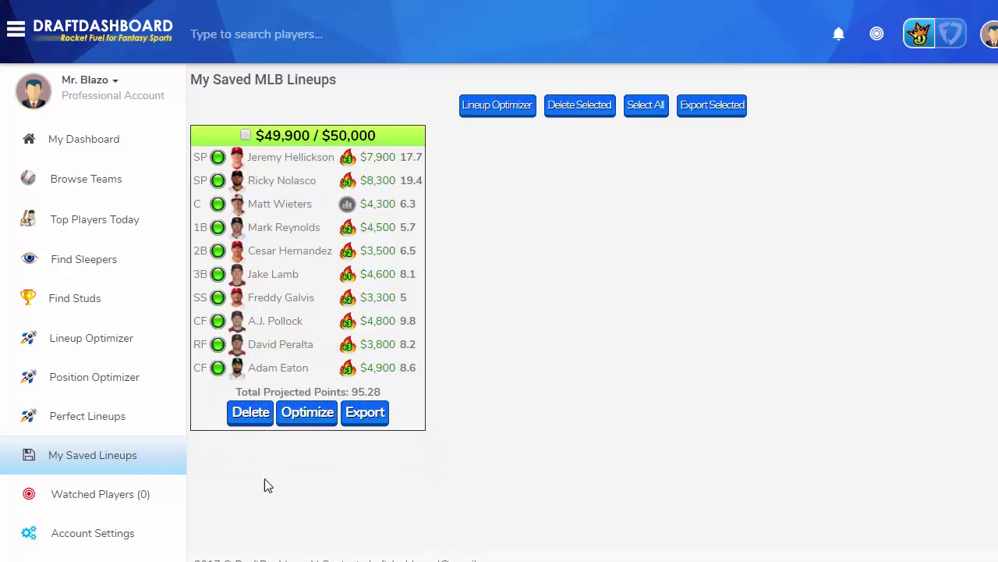
click(91, 303)
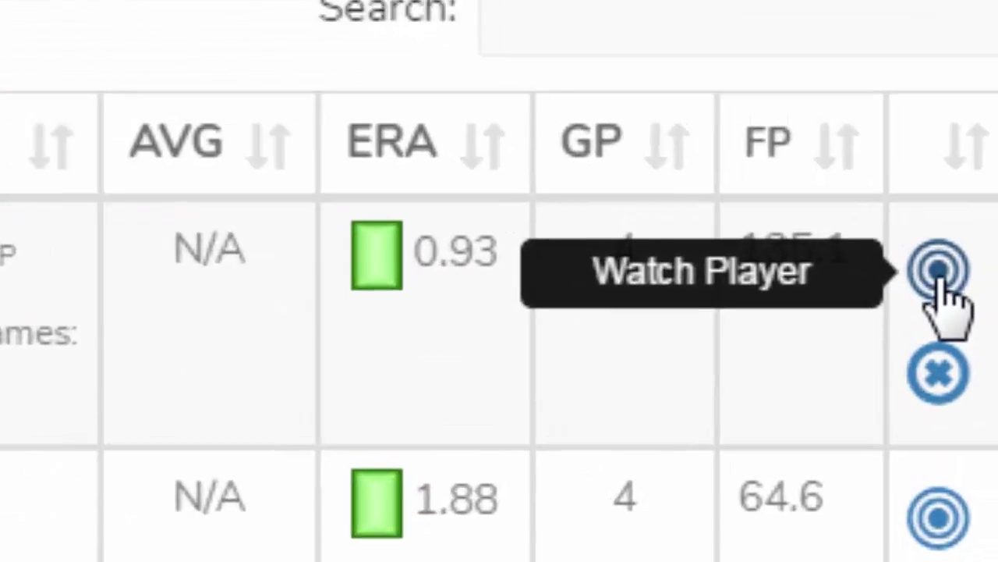
Add Chris Sale to the watched players and go back to the Lineup Optimizer.
click(983, 251)
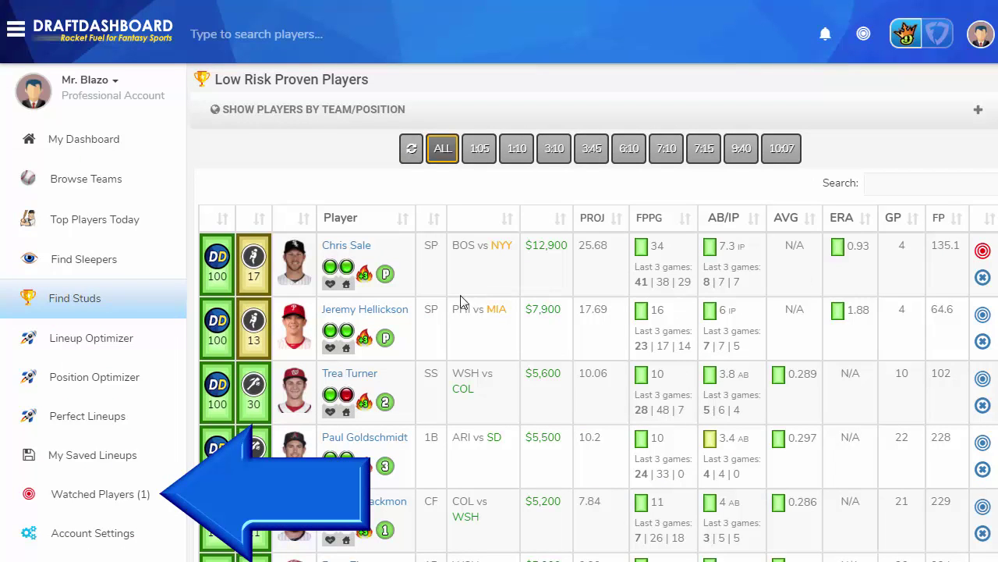
click(88, 347)
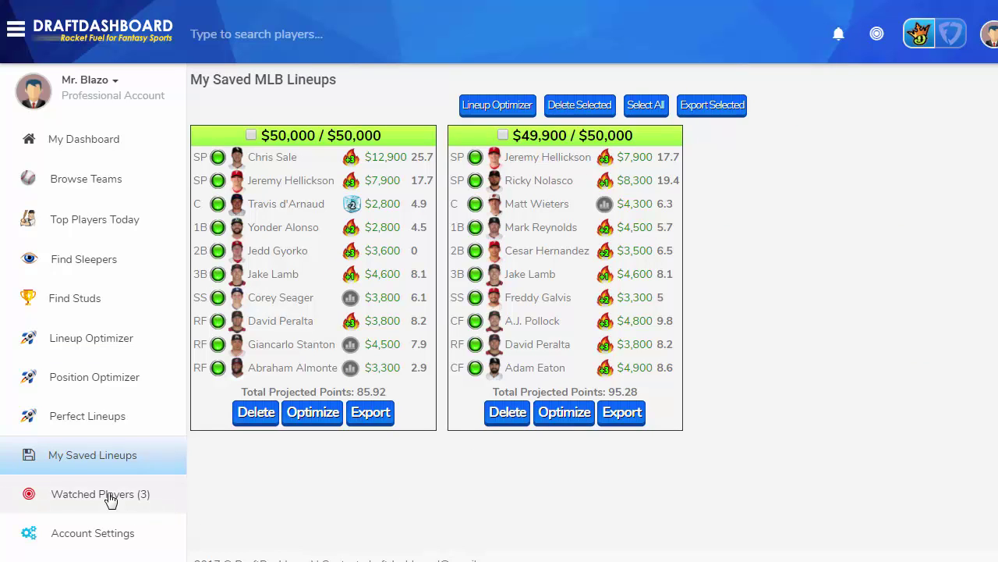
Auto-watch the top players so the watchlist grows from 3 to 25, adding Noah Syndergaard and others.
click(109, 498)
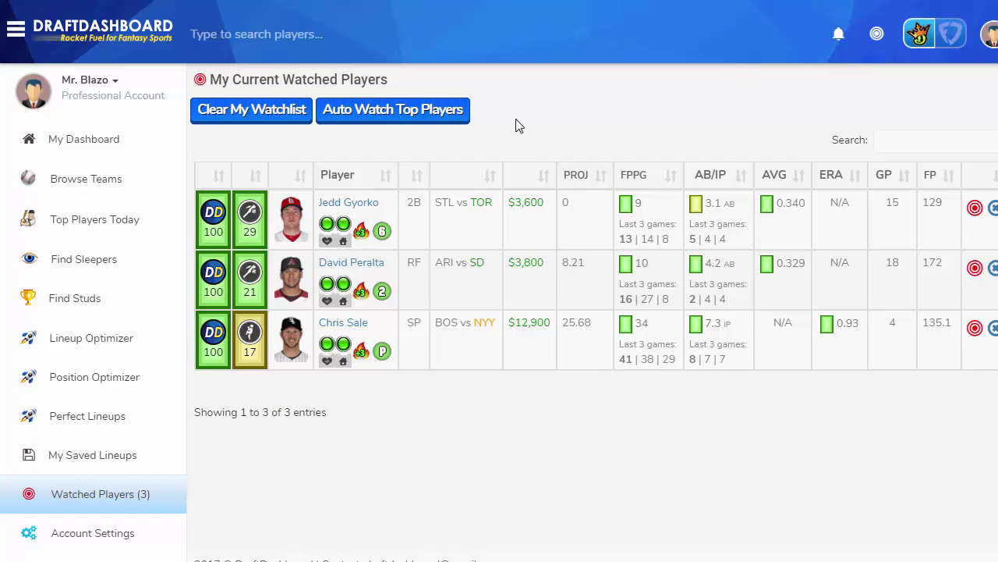
click(391, 117)
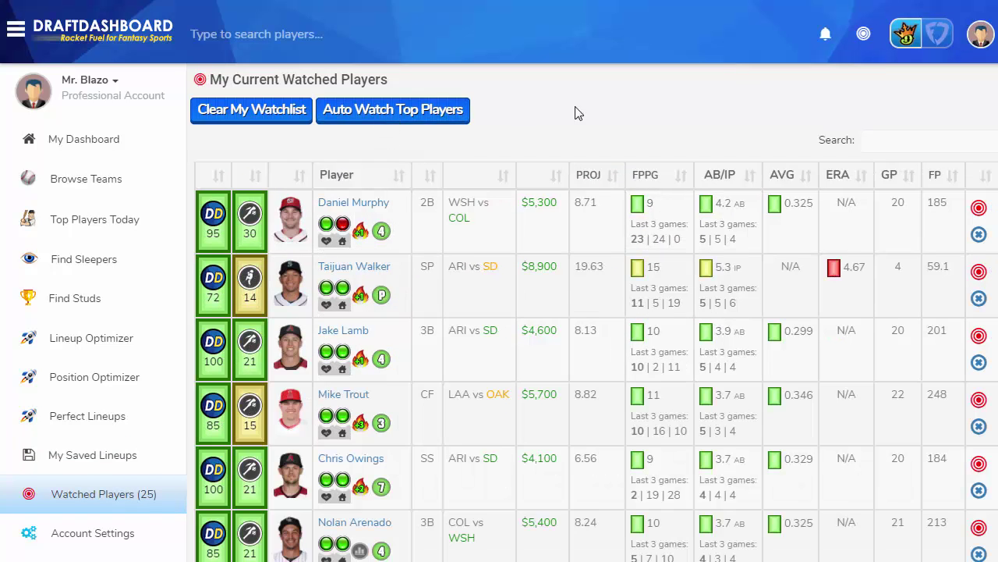
scroll(575, 195, down, 5)
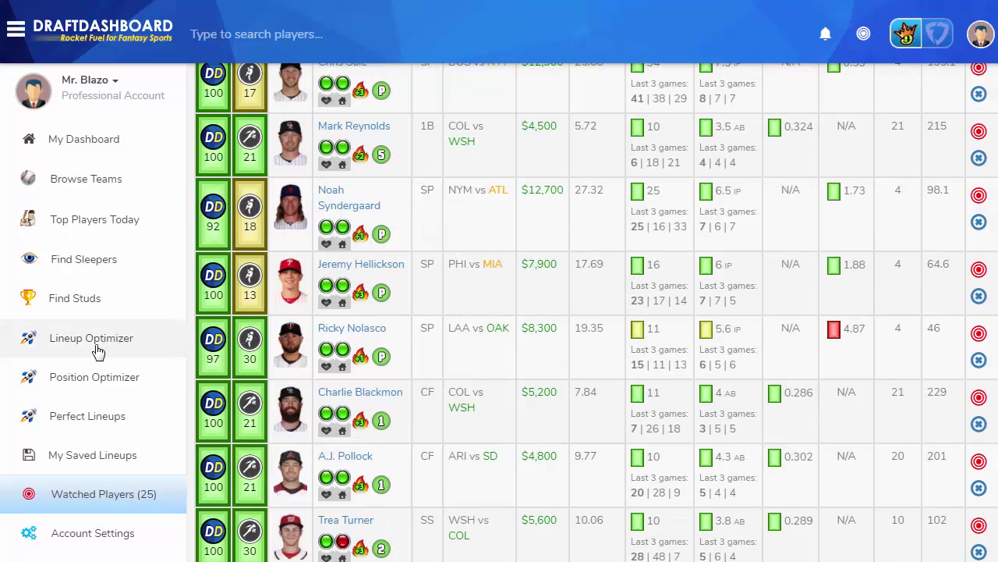
Back in the Lineup Optimizer, review the 25 watched players behind the new $49,700 lineup.
click(83, 348)
scroll(590, 290, down, 2)
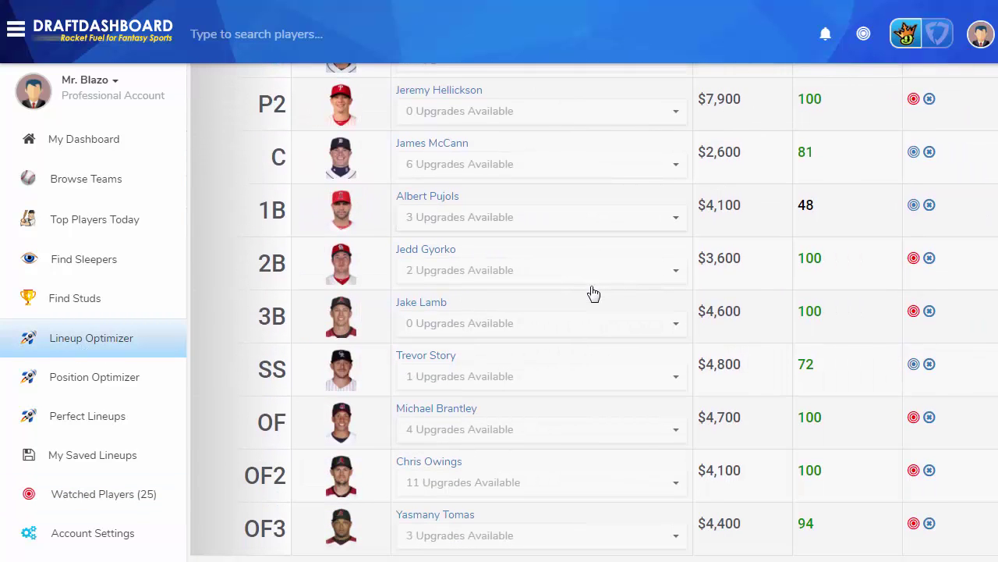
scroll(592, 290, up, 2)
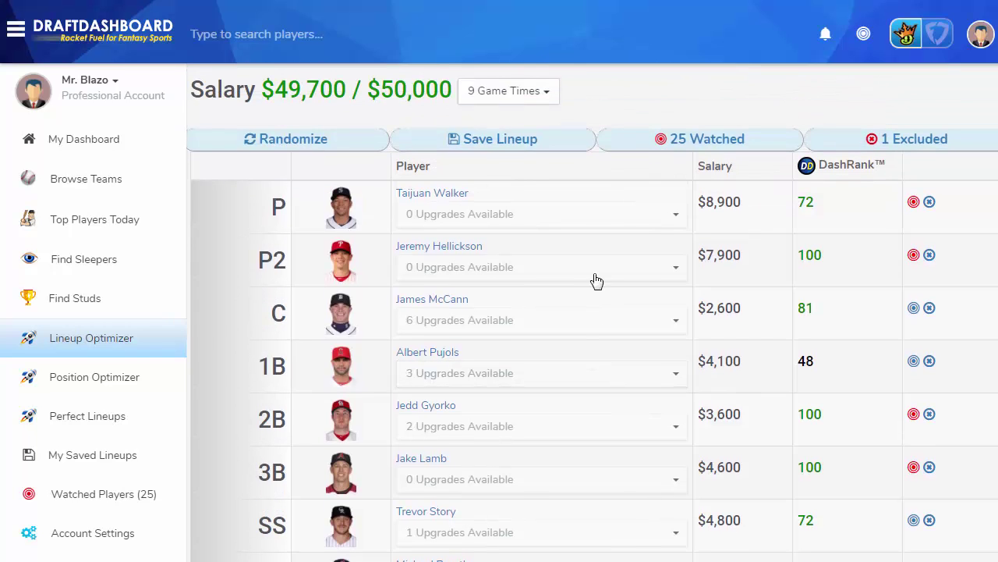
click(707, 143)
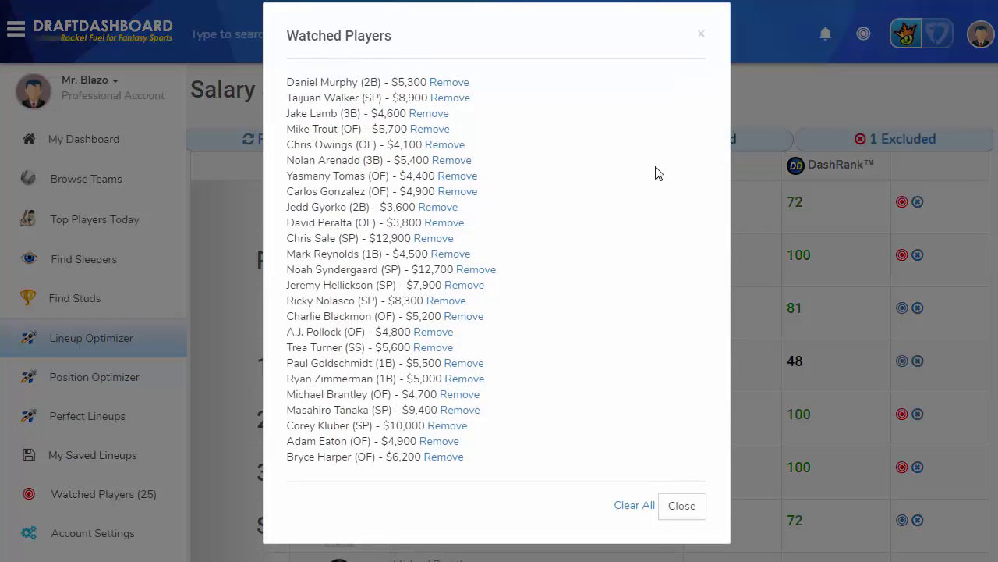
click(681, 505)
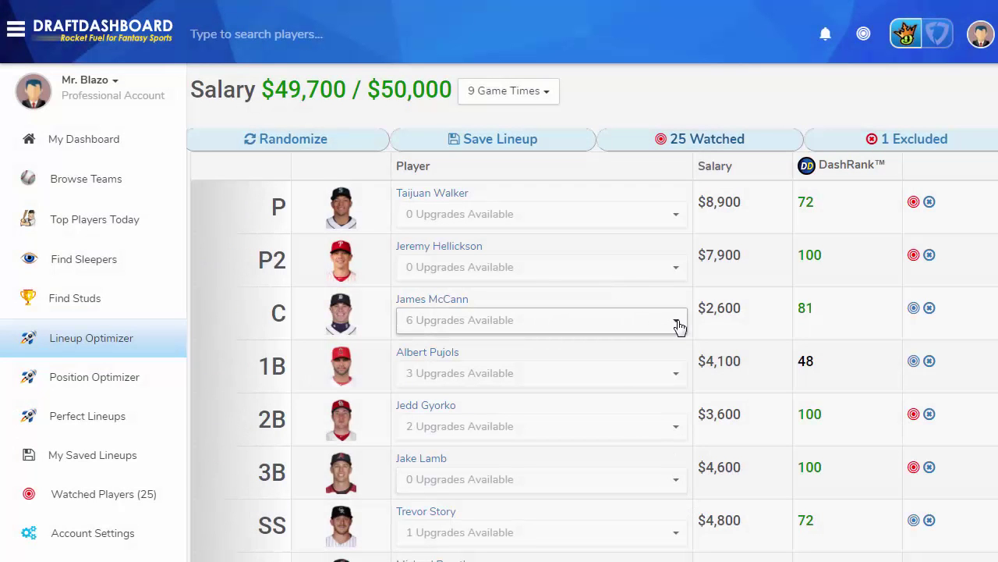
Upgrade 1B from Albert Pujols to Carlos Santana, bringing salary to $50,000 of $50,000.
click(680, 379)
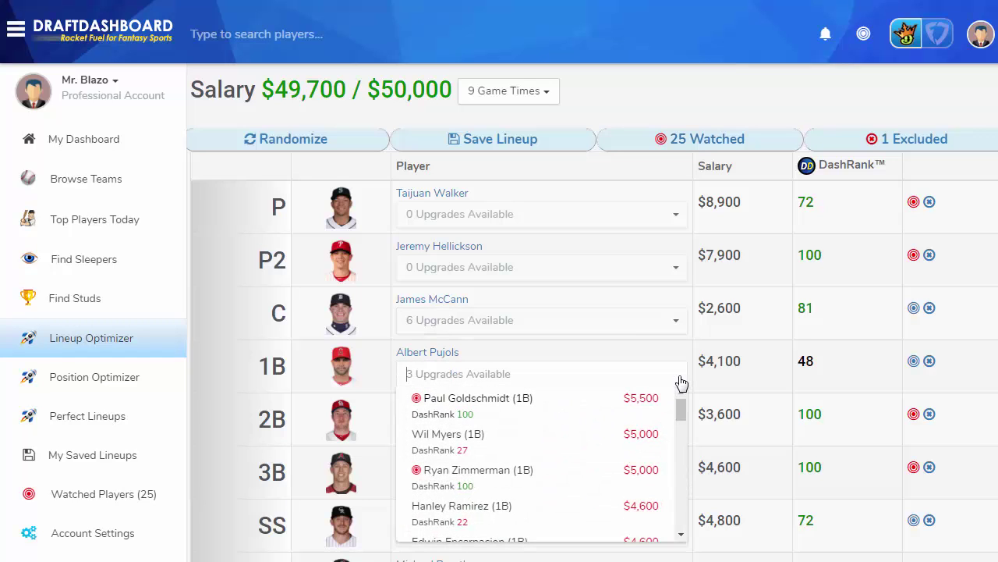
scroll(542, 441, down, 5)
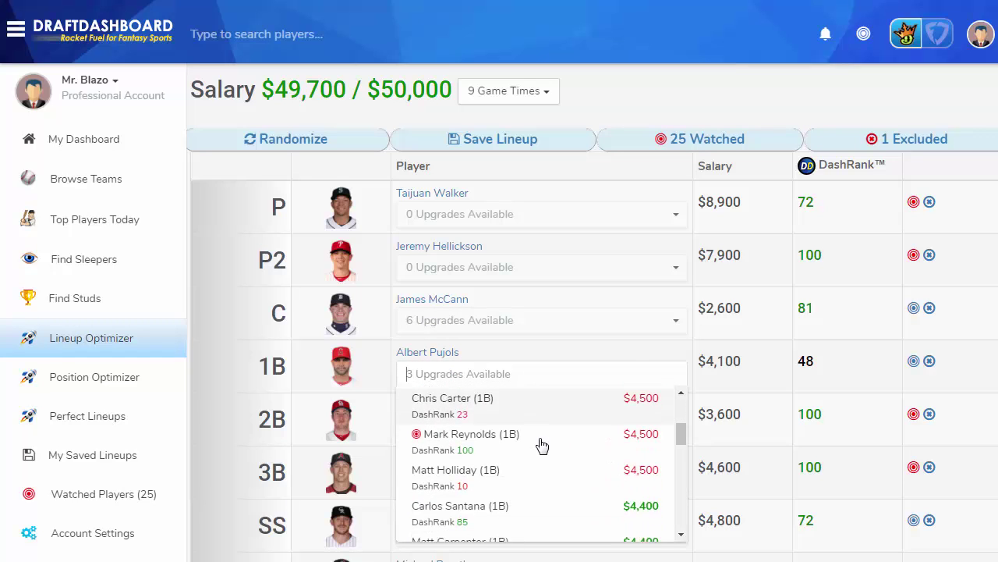
click(535, 462)
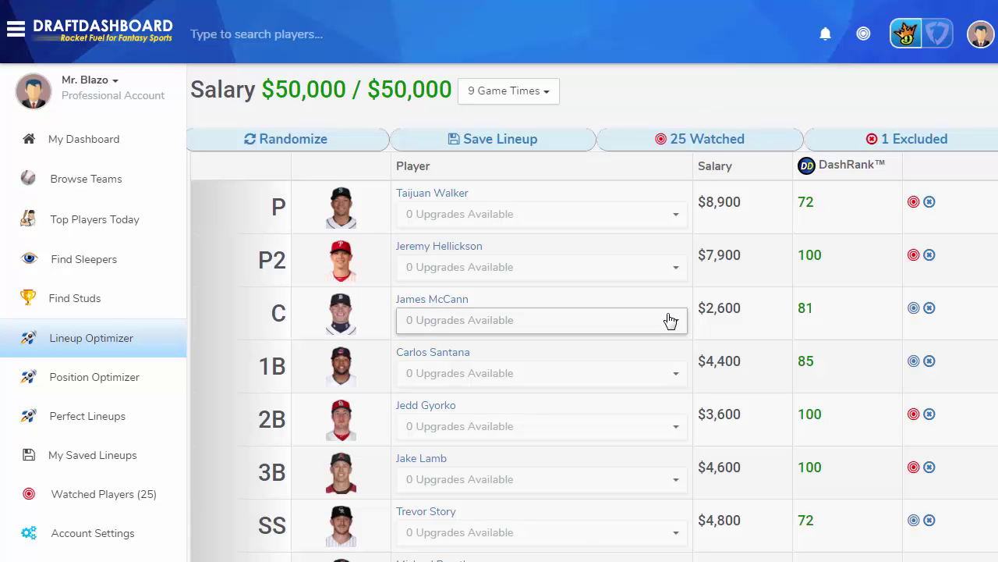
Save the full-cap $50,000 lineup.
click(507, 145)
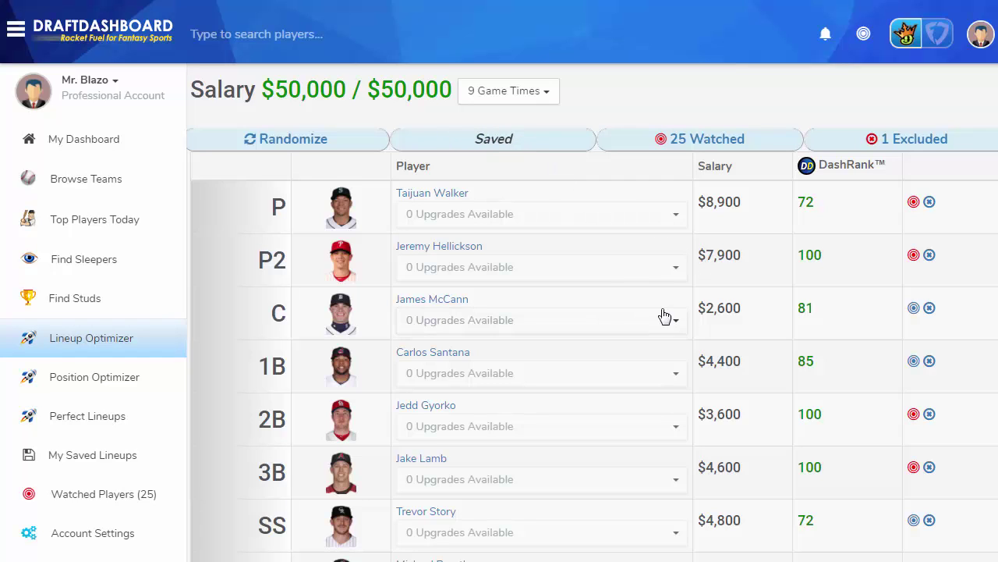
scroll(663, 320, down, 1)
scroll(665, 320, down, 1)
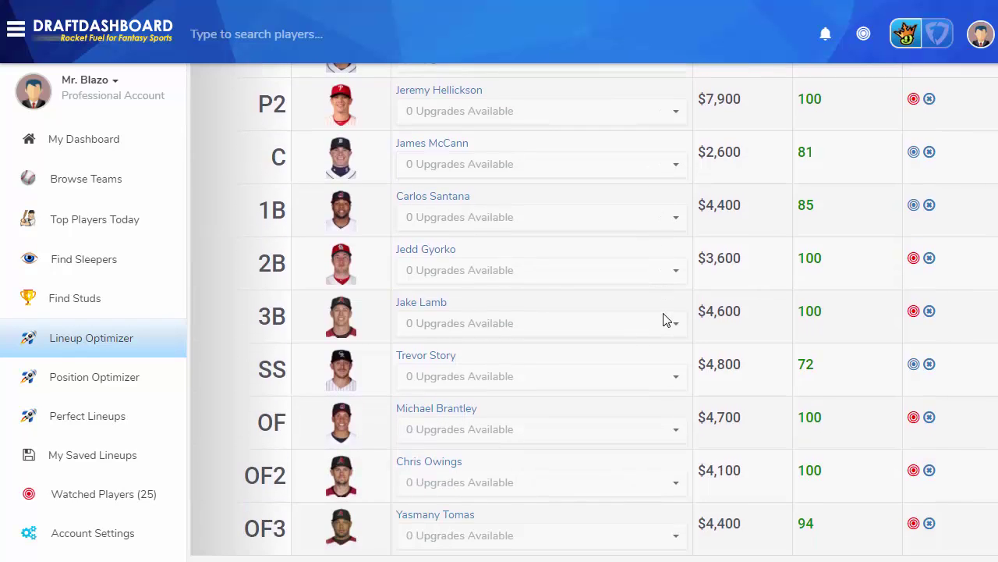